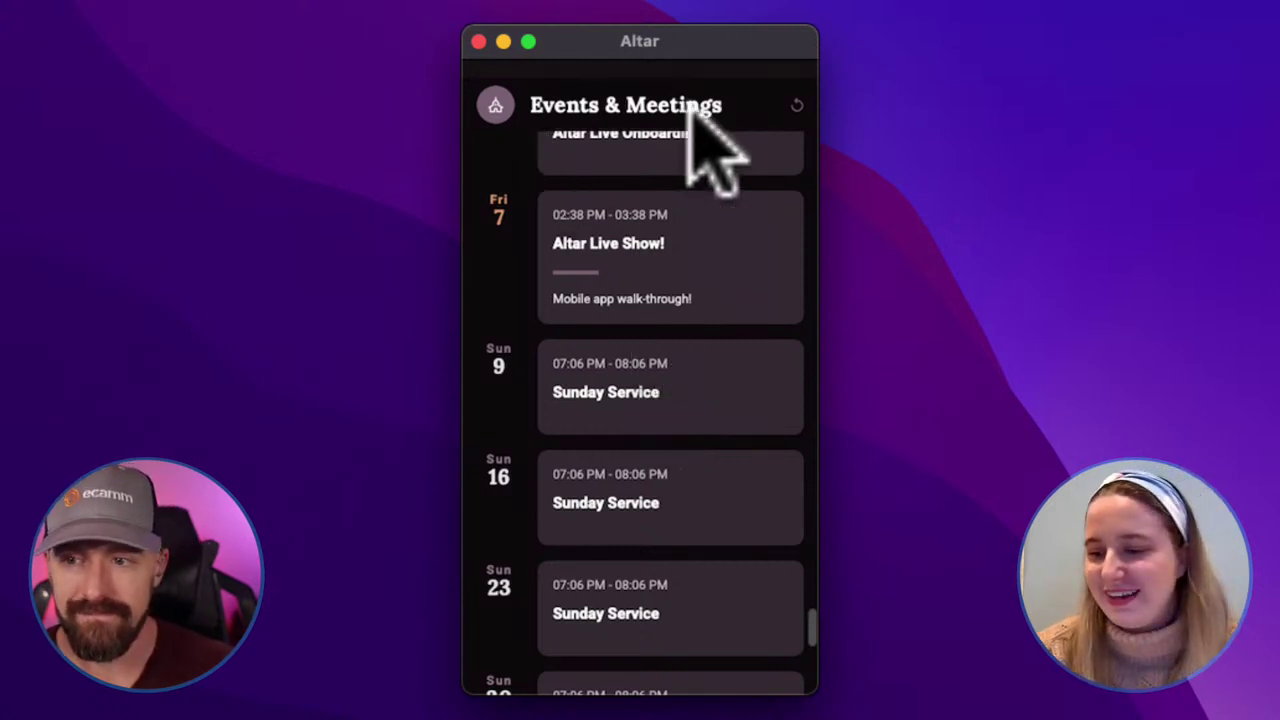
Refresh the Events & Meetings list and open the Altar Live Show! event on Friday the 7th
{"action": "left_click", "coordinate": [797, 105]}
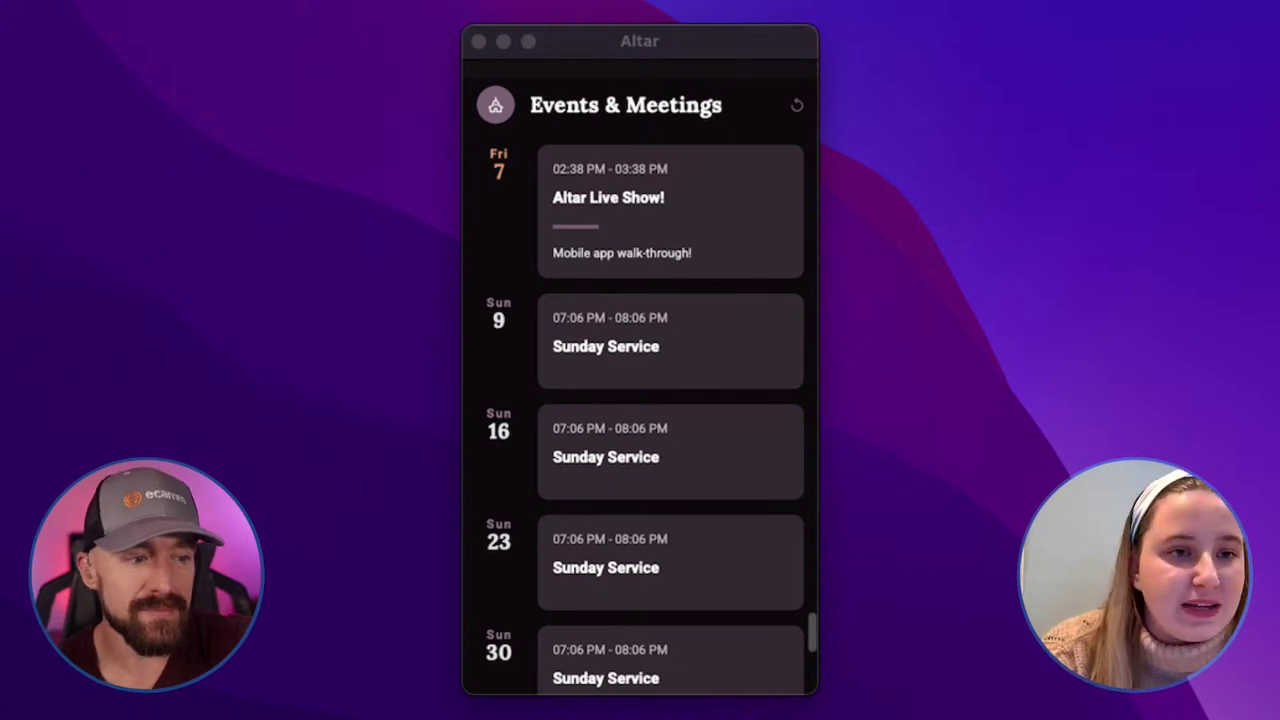
{"action": "scroll", "coordinate": [670, 420], "scroll_direction": "down", "scroll_amount": 1}
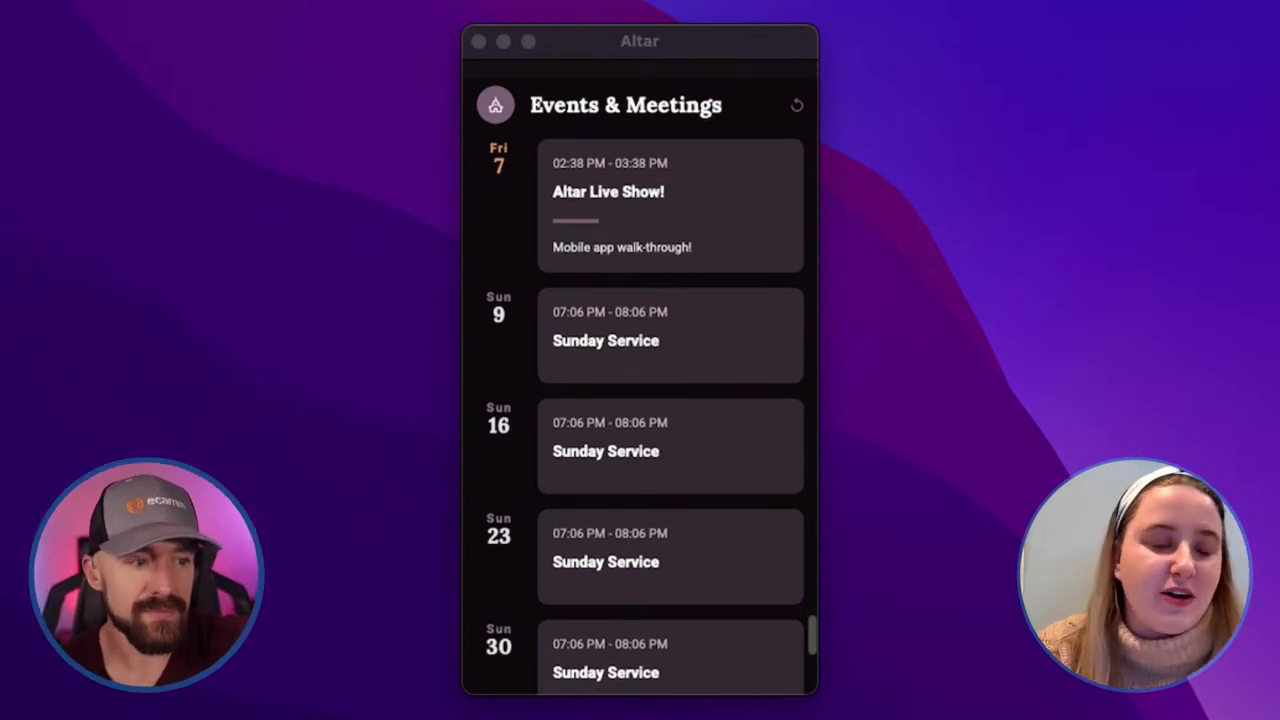
{"action": "left_click", "coordinate": [668, 230]}
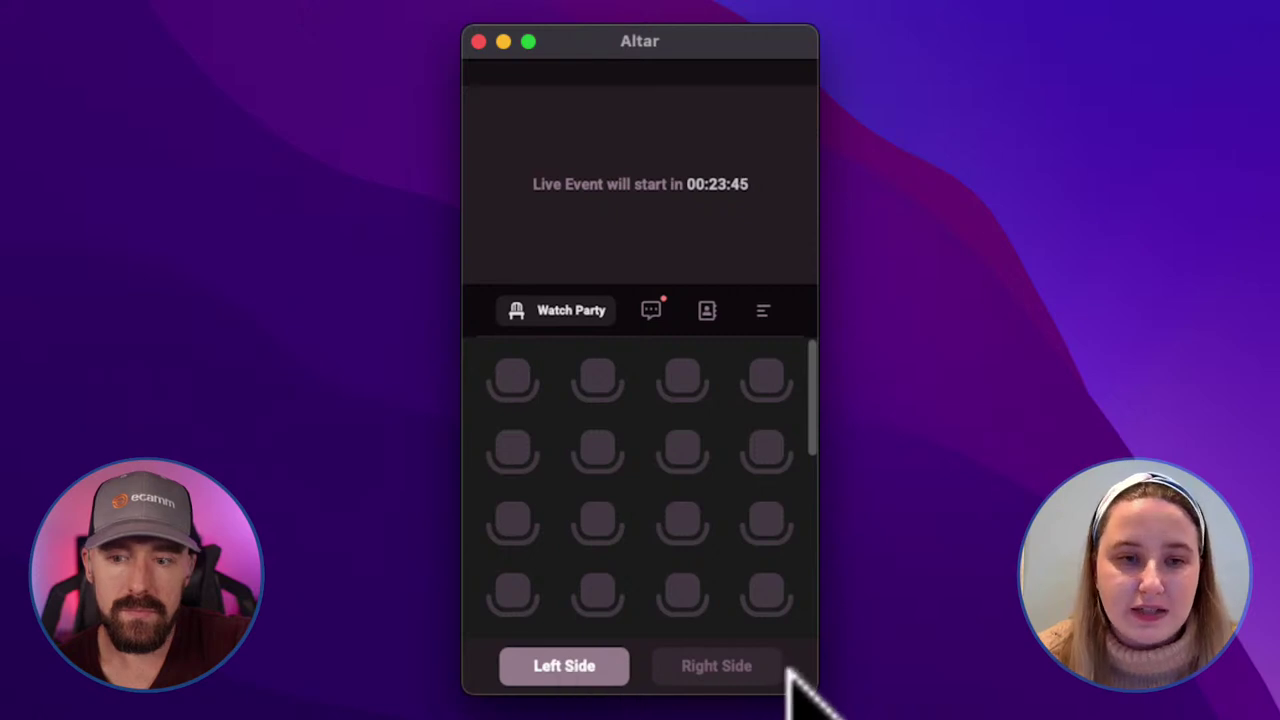
Compare the watch party's right-side and left-side seating, ending on the left side
{"action": "left_click", "coordinate": [732, 664]}
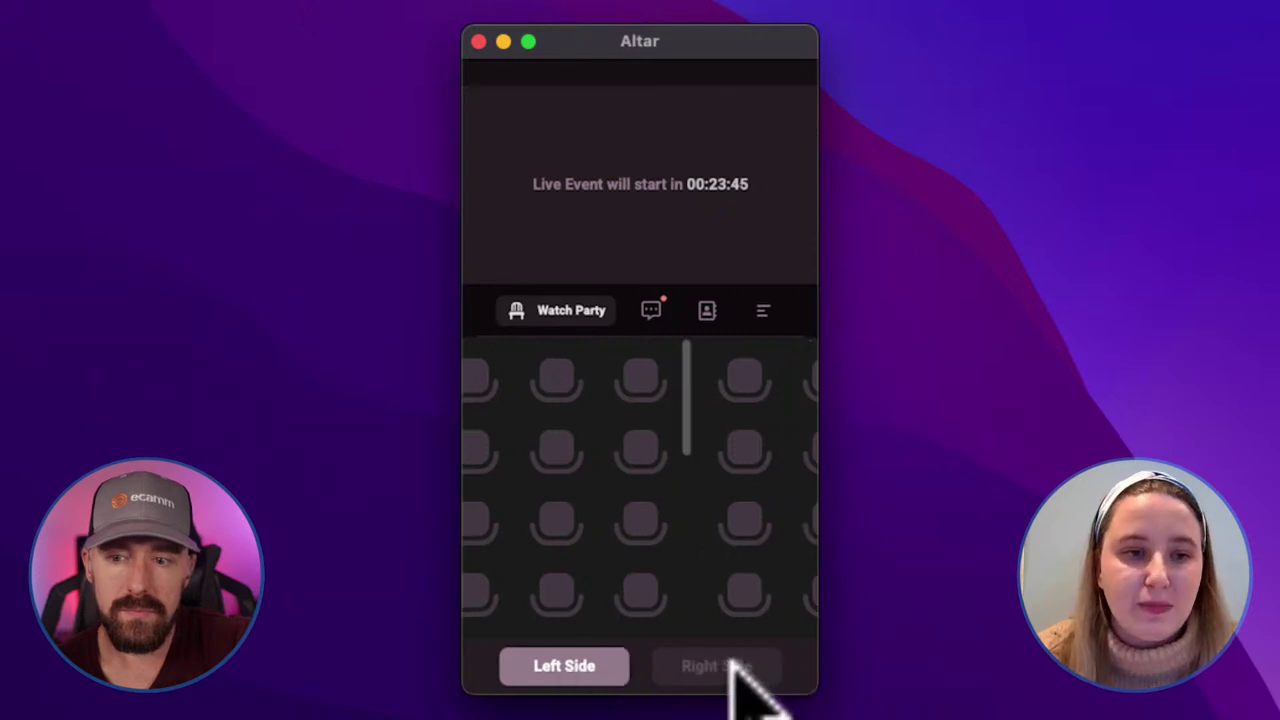
{"action": "left_click", "coordinate": [590, 668]}
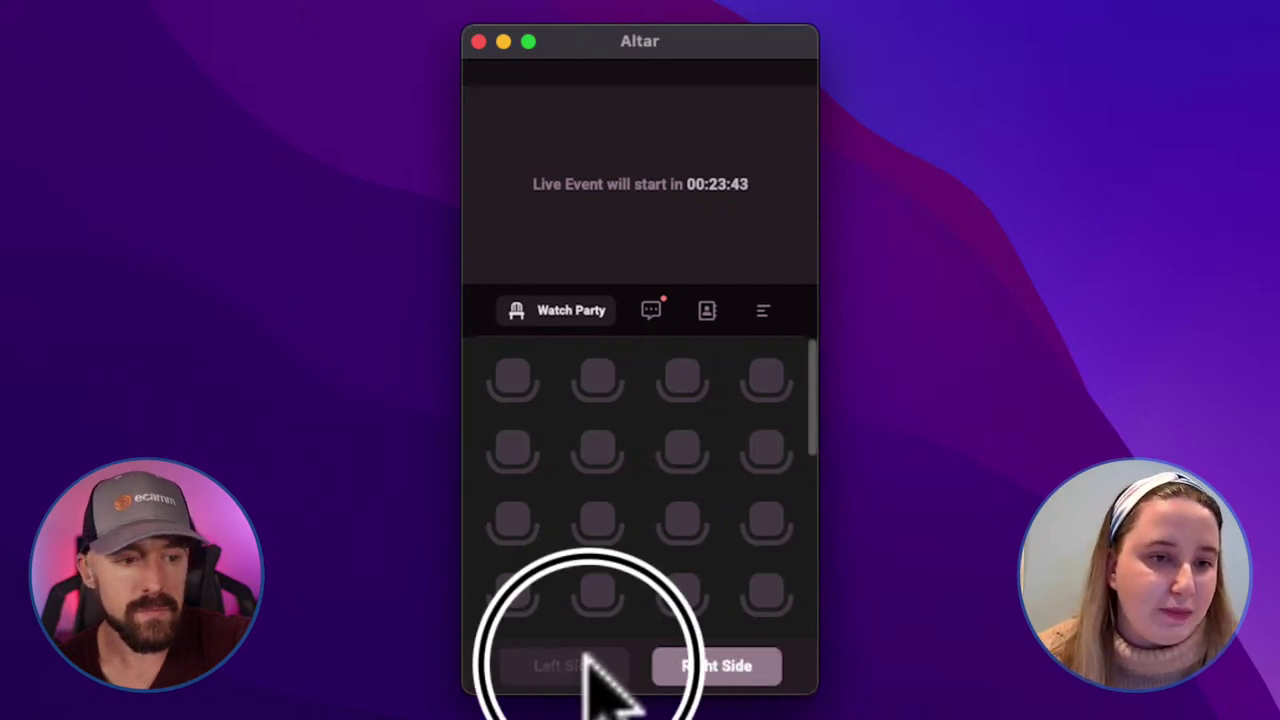
{"action": "left_click", "coordinate": [730, 672]}
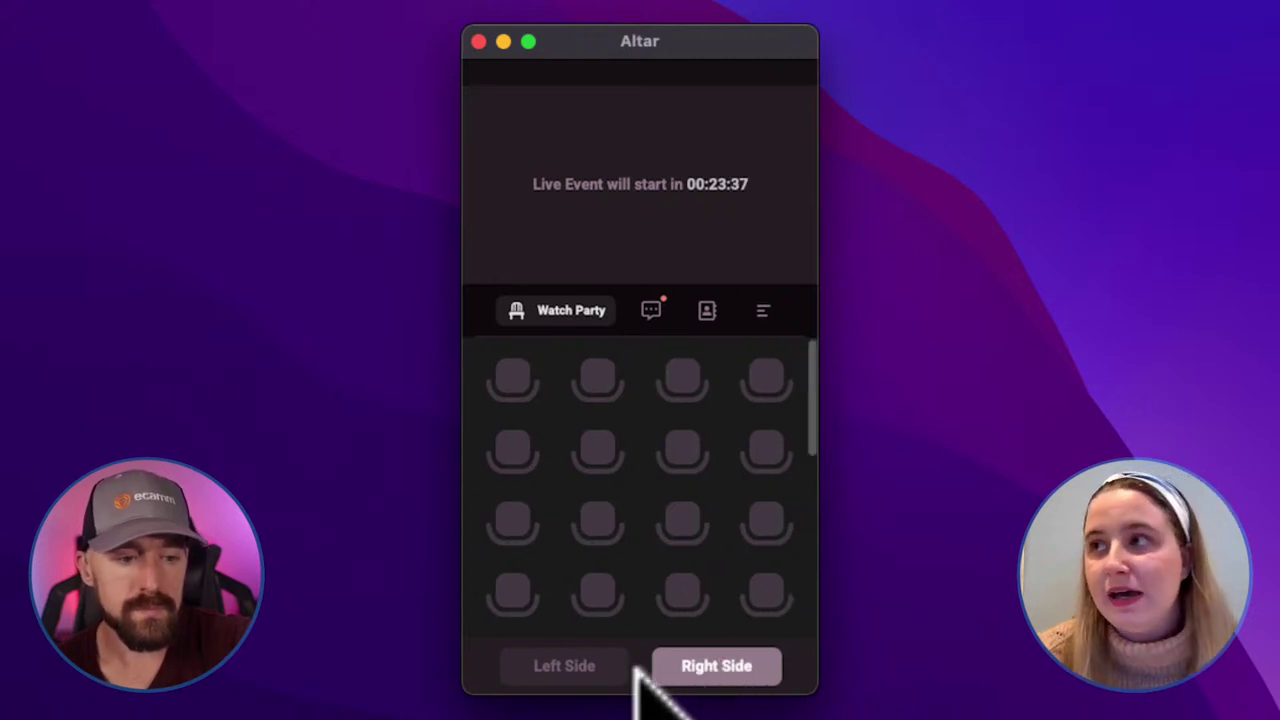
{"action": "left_click", "coordinate": [590, 668]}
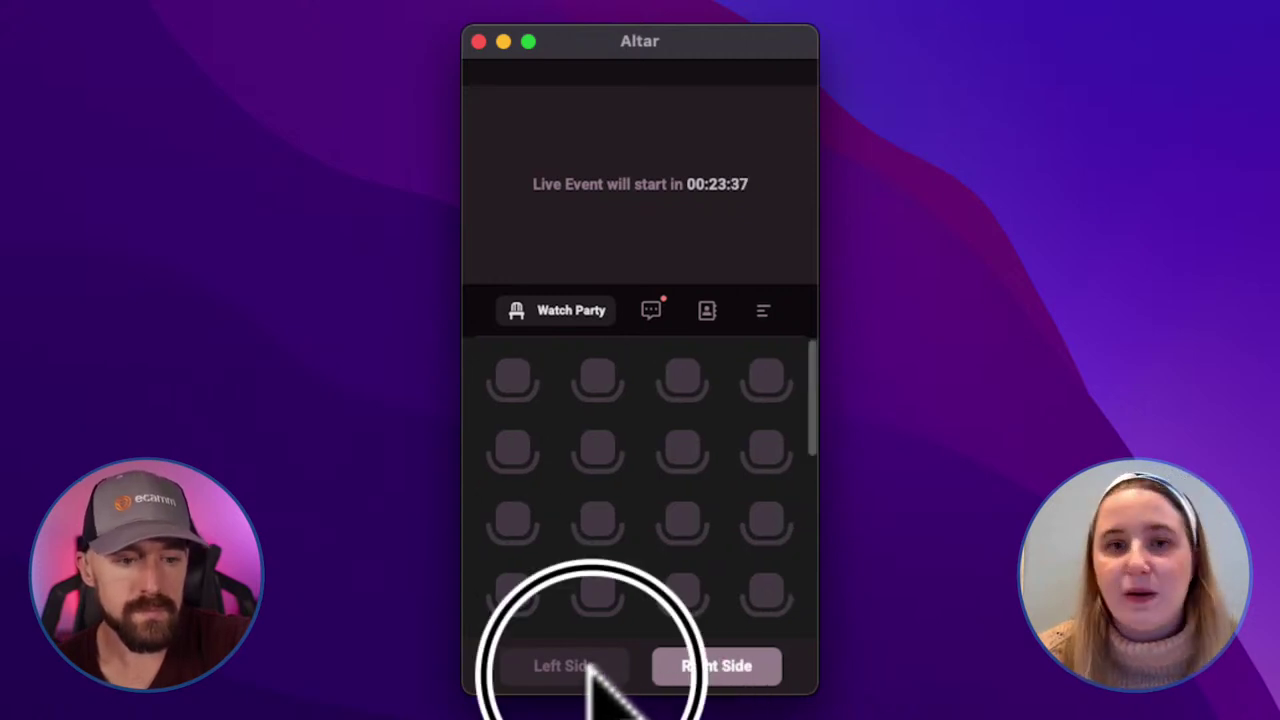
Take the first seat of the first row on the left side, and leave the room again
{"action": "left_click", "coordinate": [517, 372]}
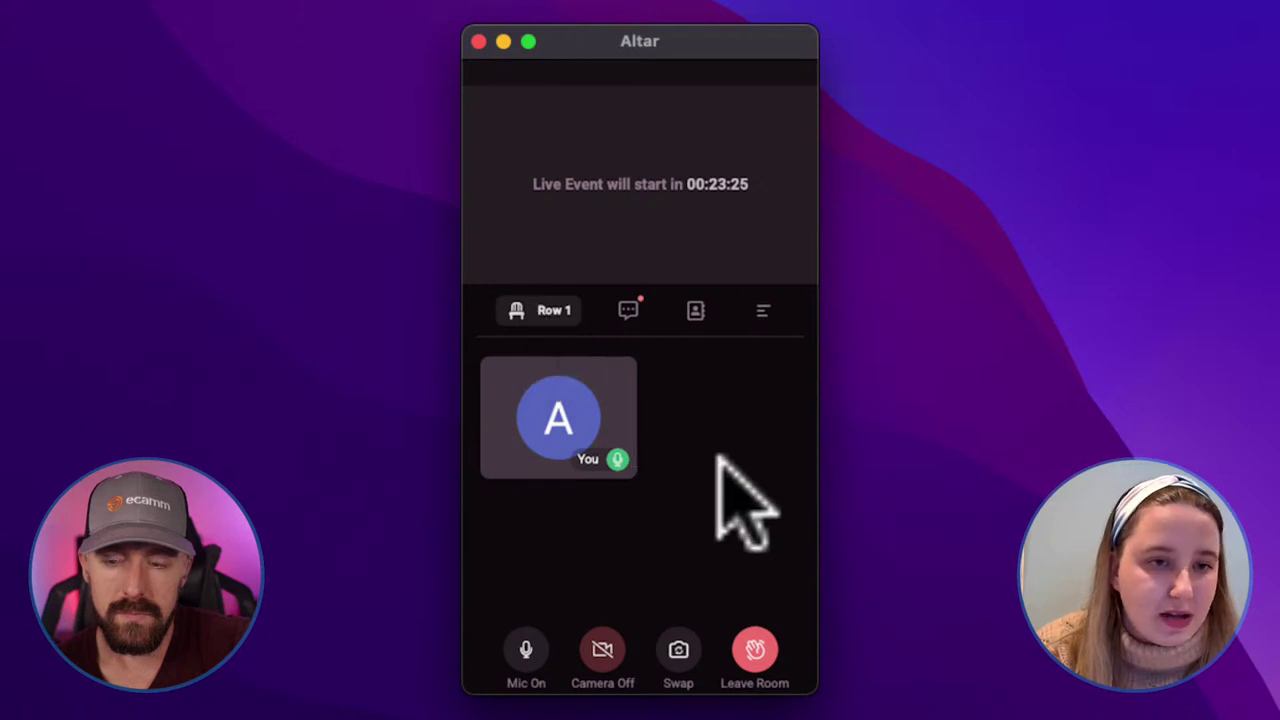
{"action": "left_click", "coordinate": [750, 642]}
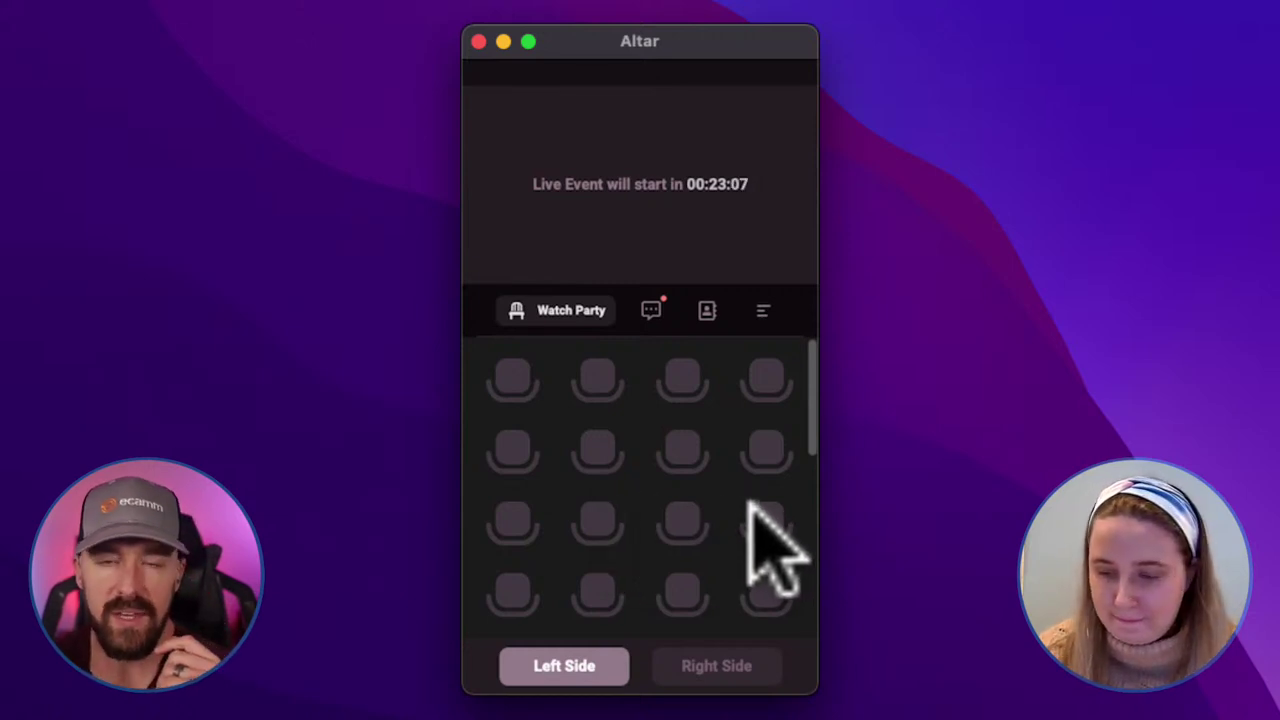
Examine the seat rows on both sides of the watch party, returning to the first rows of the left side
{"action": "scroll", "coordinate": [674, 531], "scroll_direction": "down", "scroll_amount": 3}
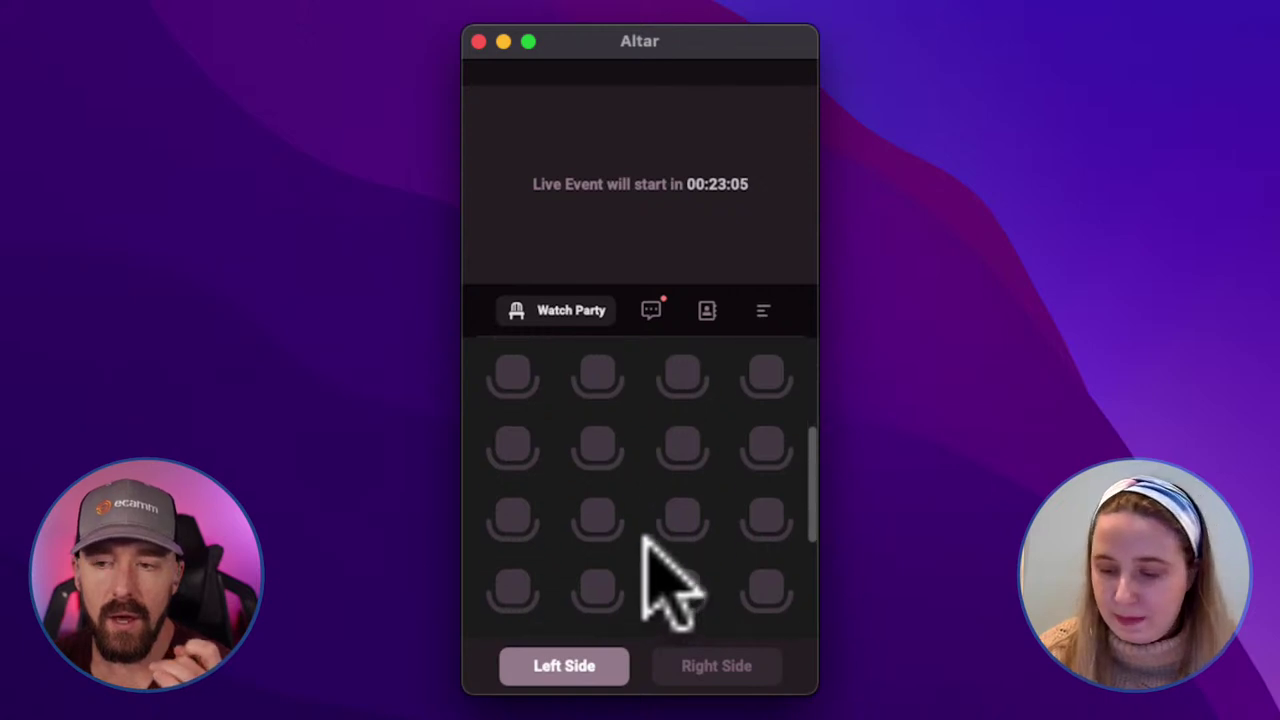
{"action": "scroll", "coordinate": [649, 537], "scroll_direction": "up", "scroll_amount": 3}
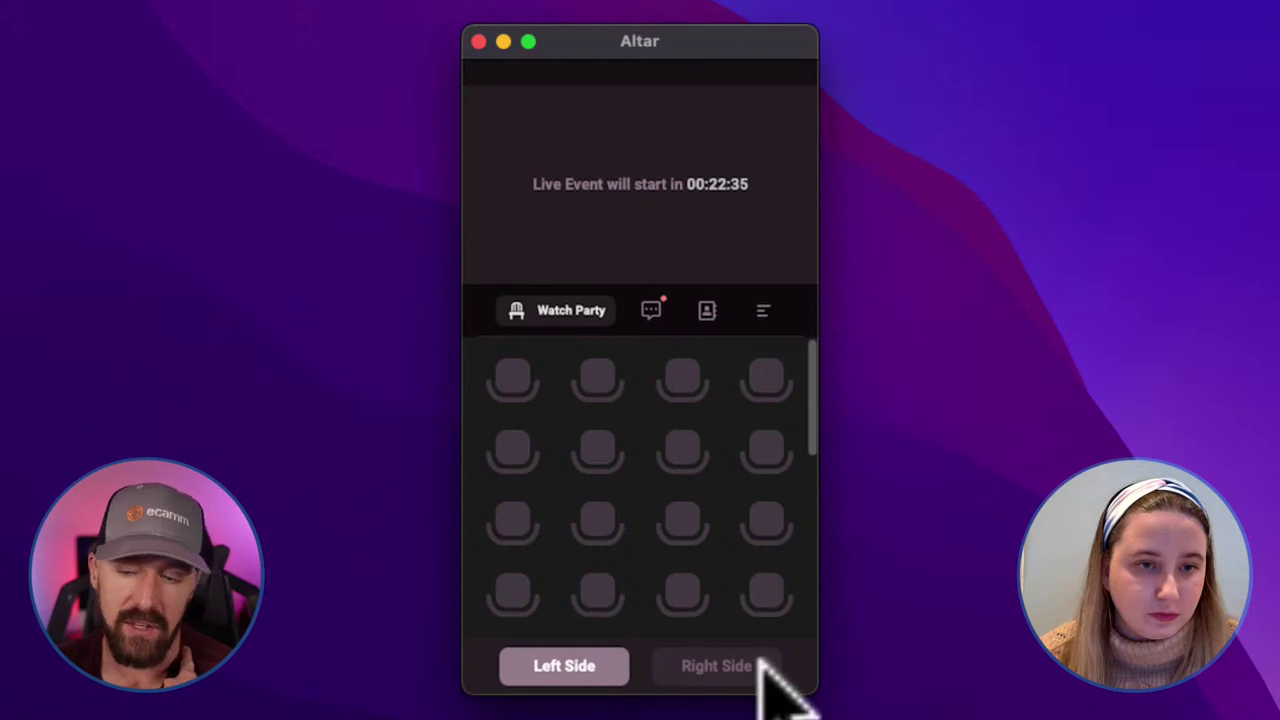
{"action": "left_click", "coordinate": [682, 664]}
{"action": "left_click", "coordinate": [545, 665]}
{"action": "left_click", "coordinate": [748, 670]}
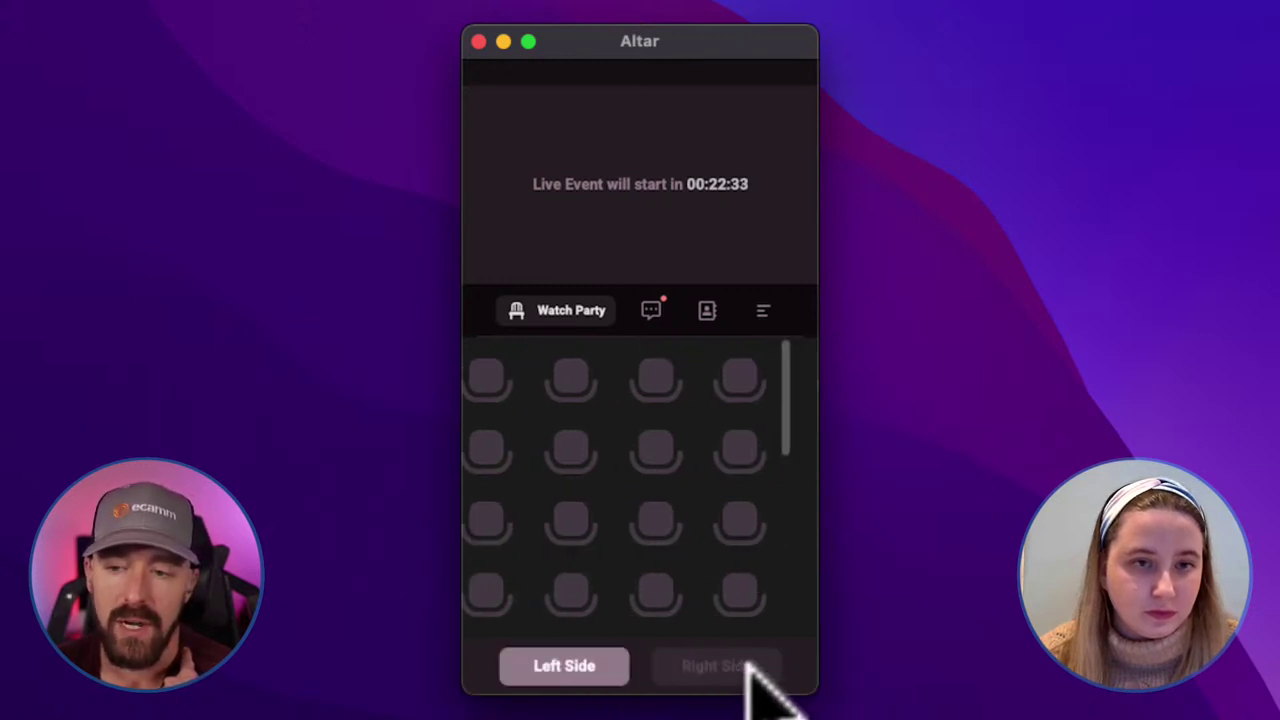
{"action": "left_click", "coordinate": [571, 665]}
{"action": "left_click", "coordinate": [722, 672]}
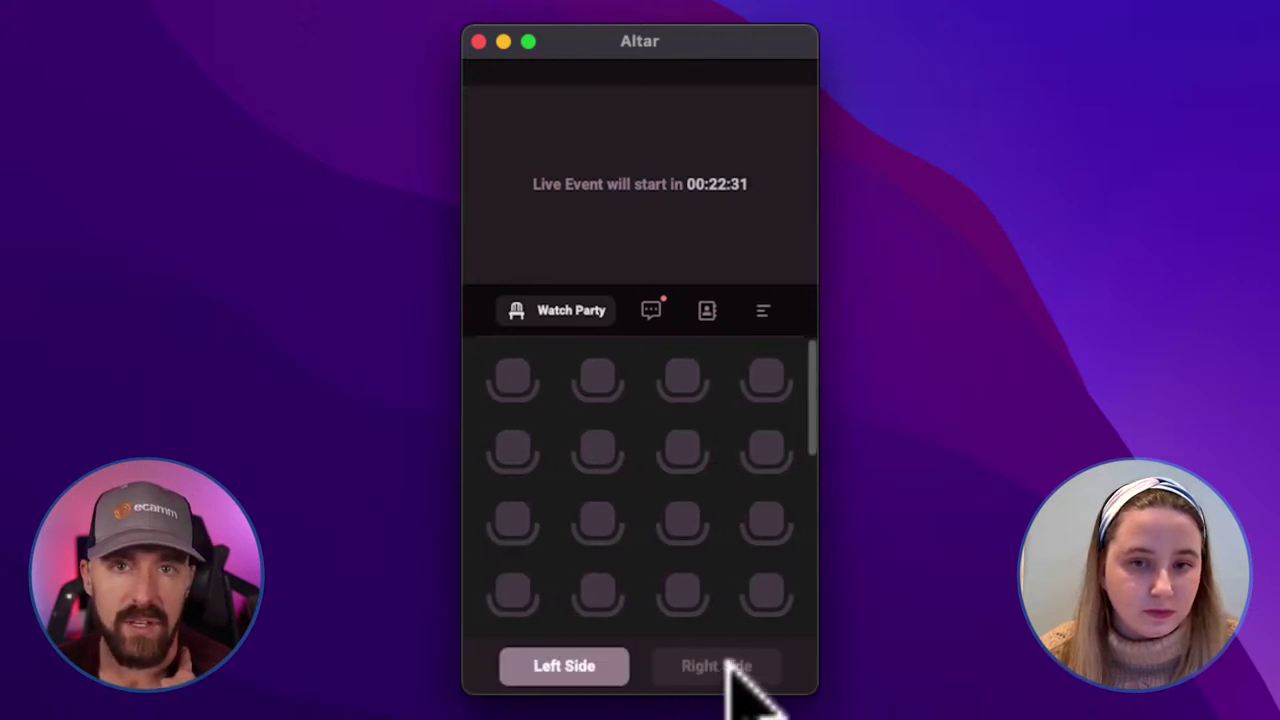
{"action": "left_click", "coordinate": [728, 668]}
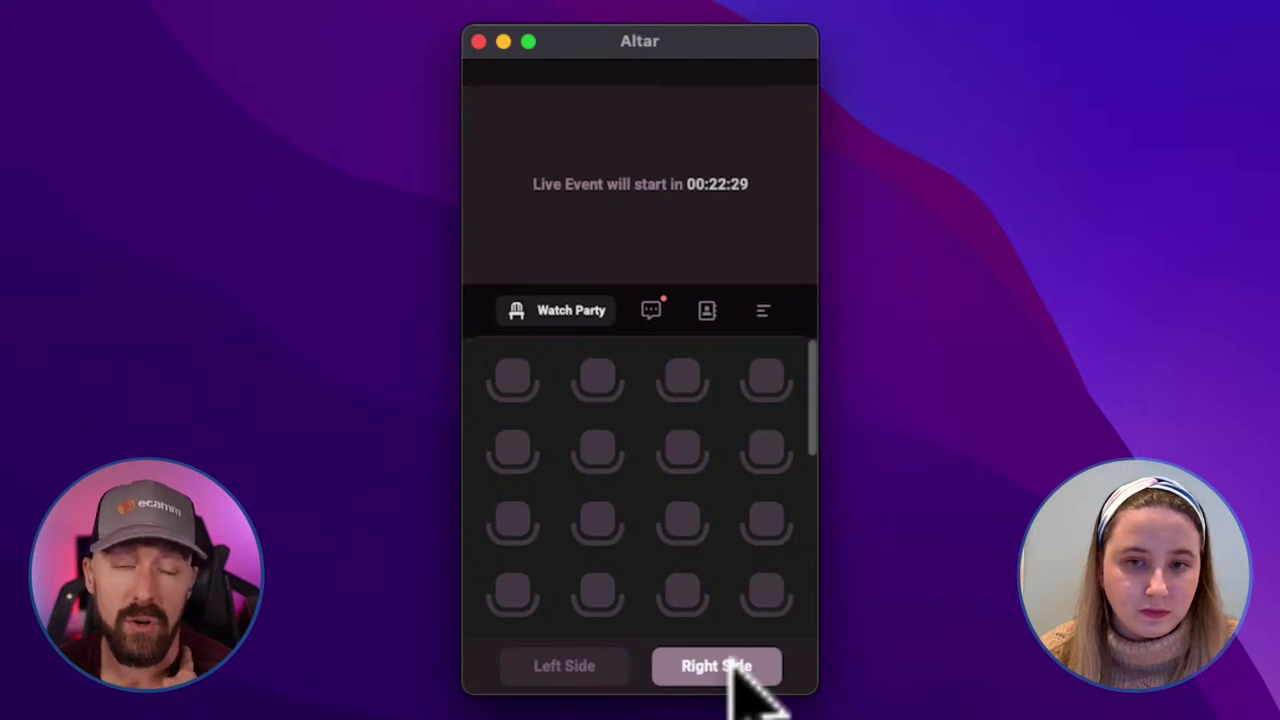
{"action": "left_click", "coordinate": [612, 662]}
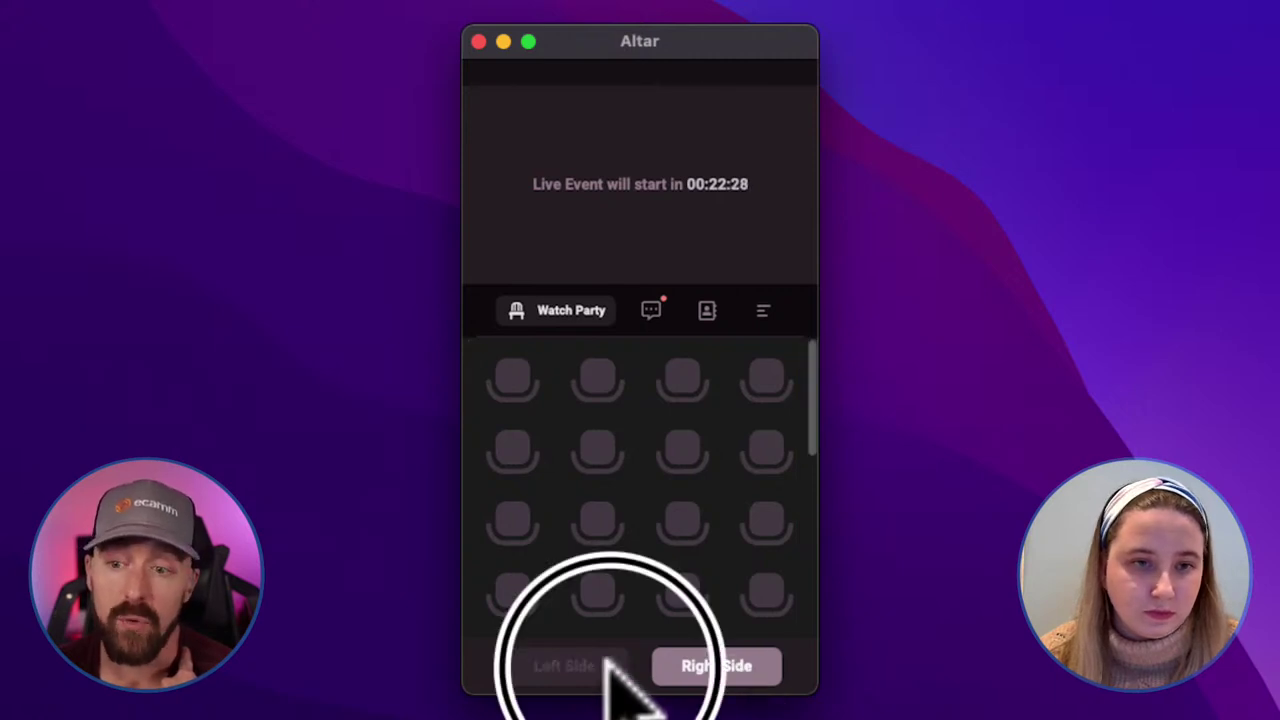
{"action": "left_click", "coordinate": [718, 665]}
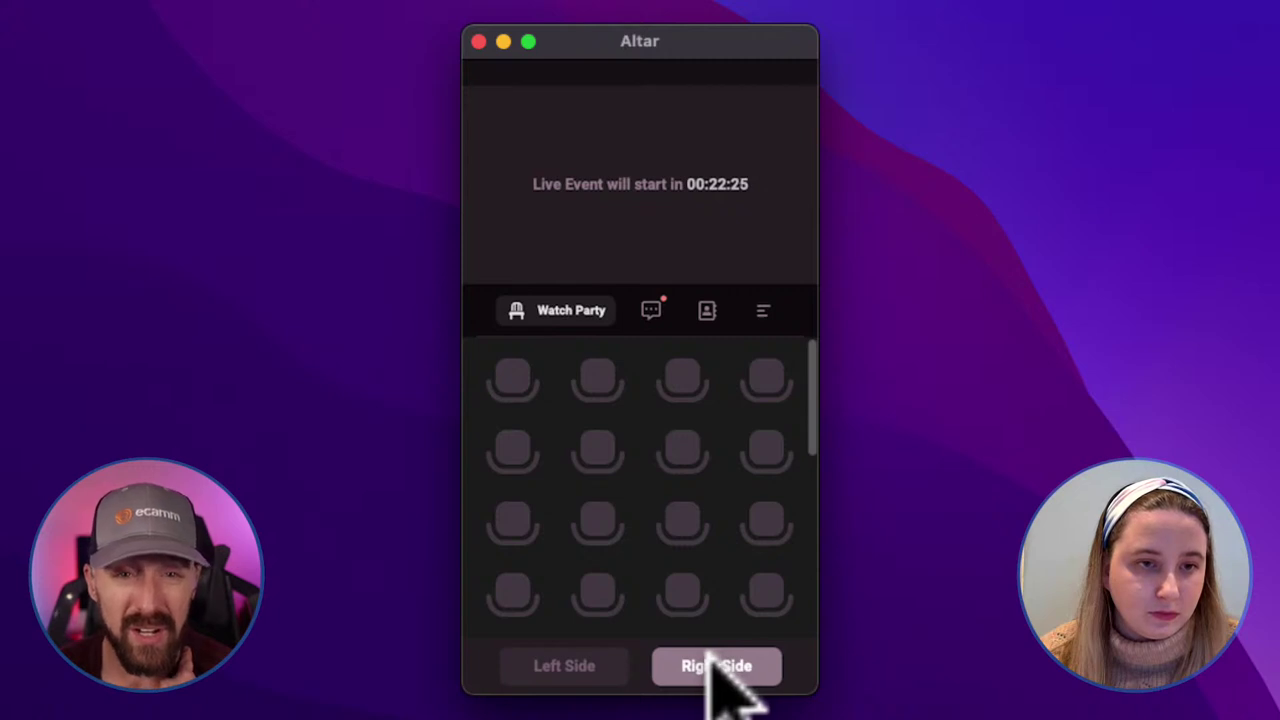
{"action": "left_click", "coordinate": [612, 668]}
{"action": "left_click", "coordinate": [688, 670]}
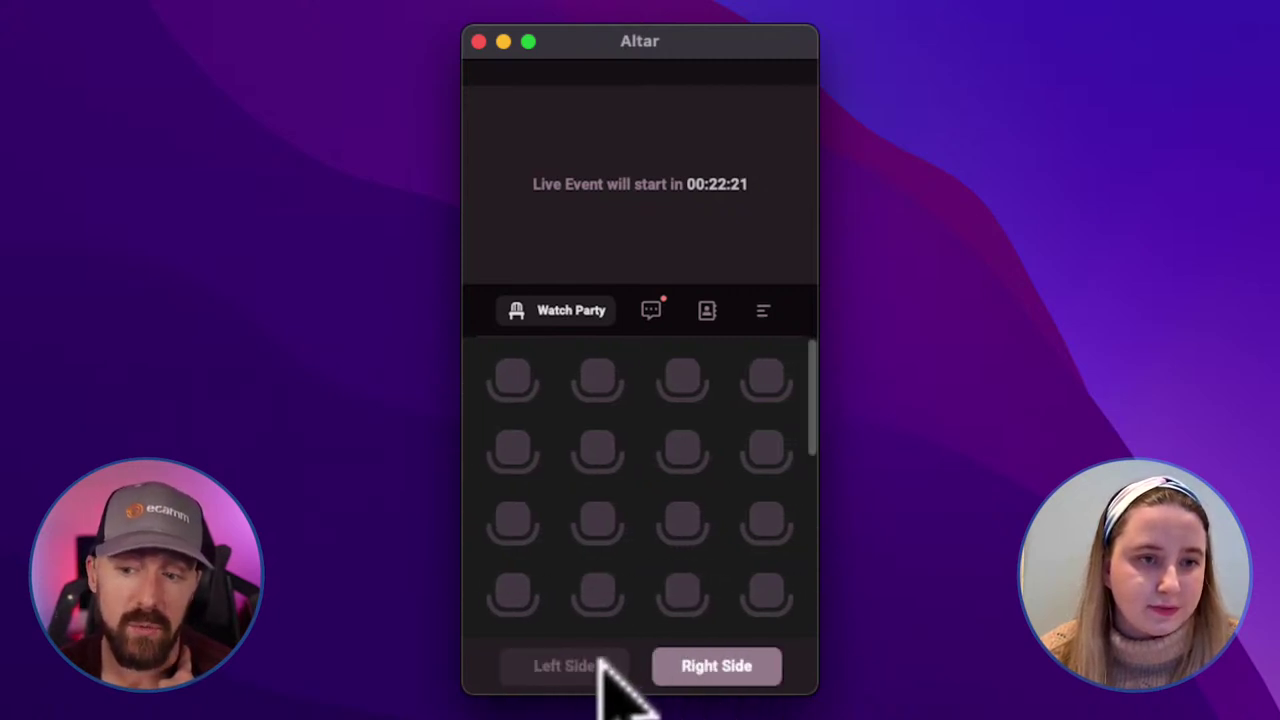
{"action": "left_click", "coordinate": [600, 663]}
{"action": "left_click", "coordinate": [714, 668]}
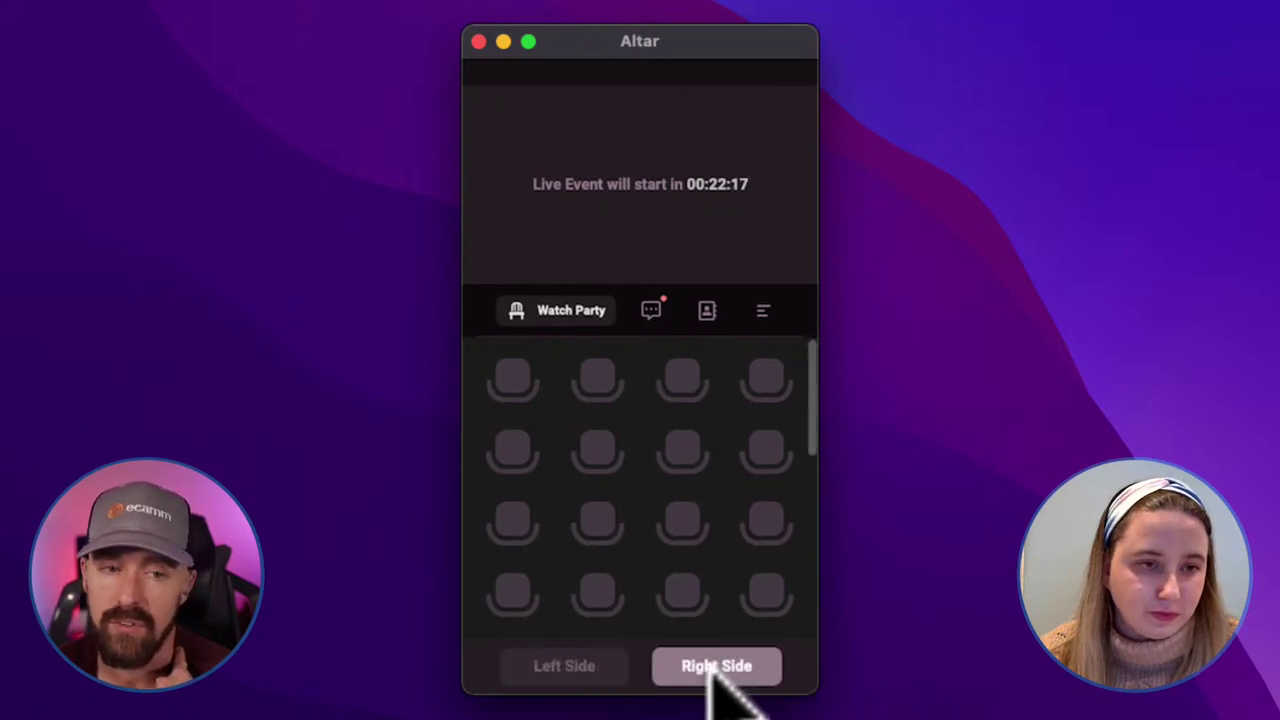
{"action": "left_click", "coordinate": [565, 668]}
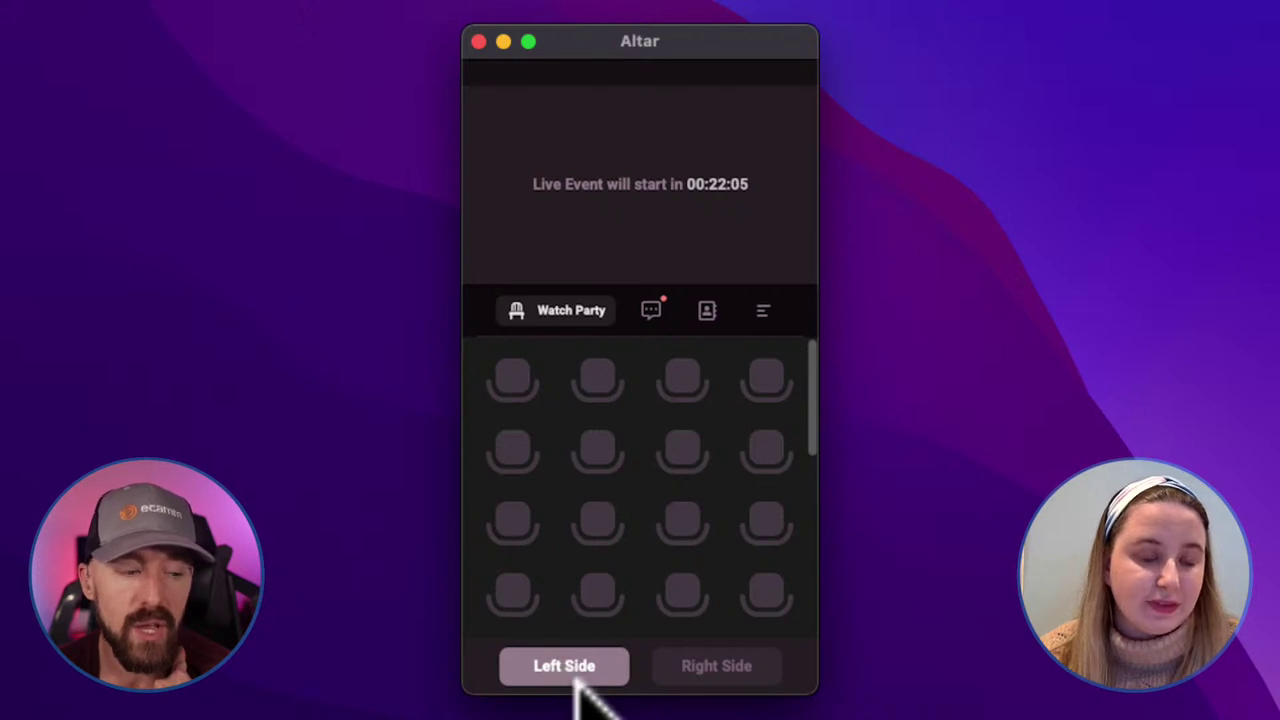
{"action": "left_click", "coordinate": [728, 666]}
{"action": "scroll", "coordinate": [728, 566], "scroll_direction": "down", "scroll_amount": 1}
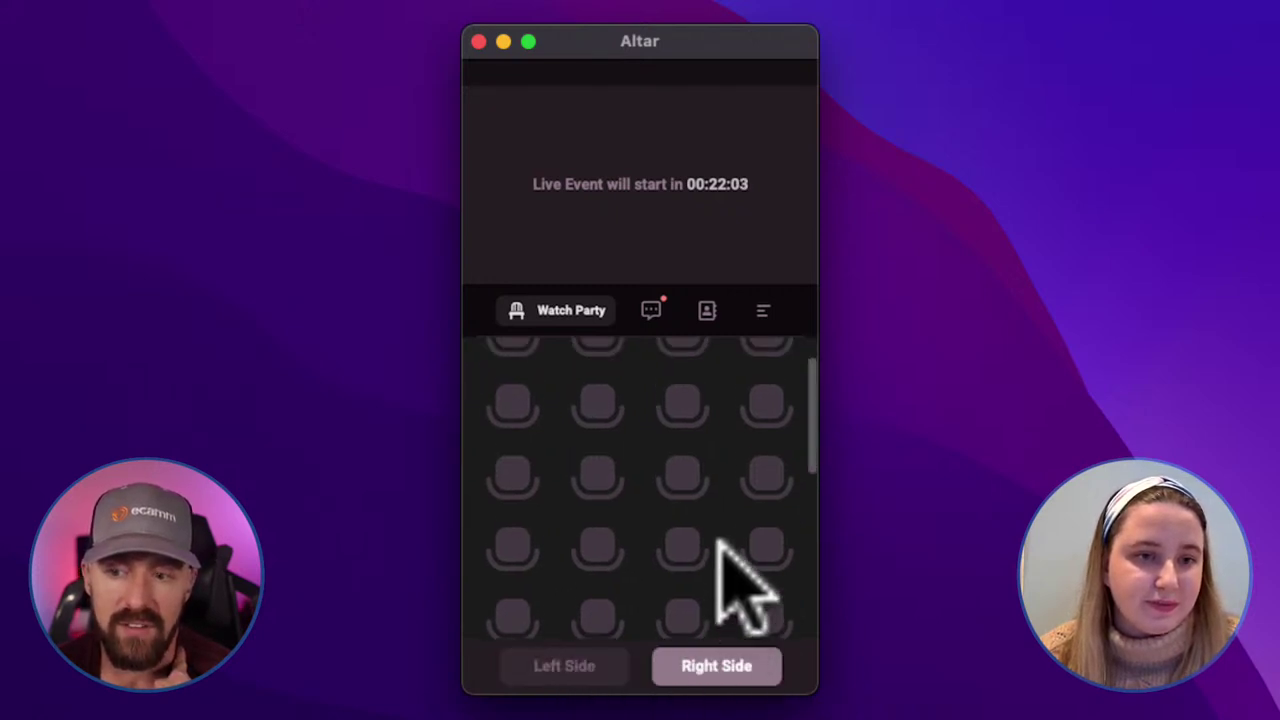
{"action": "scroll", "coordinate": [734, 540], "scroll_direction": "up", "scroll_amount": 1}
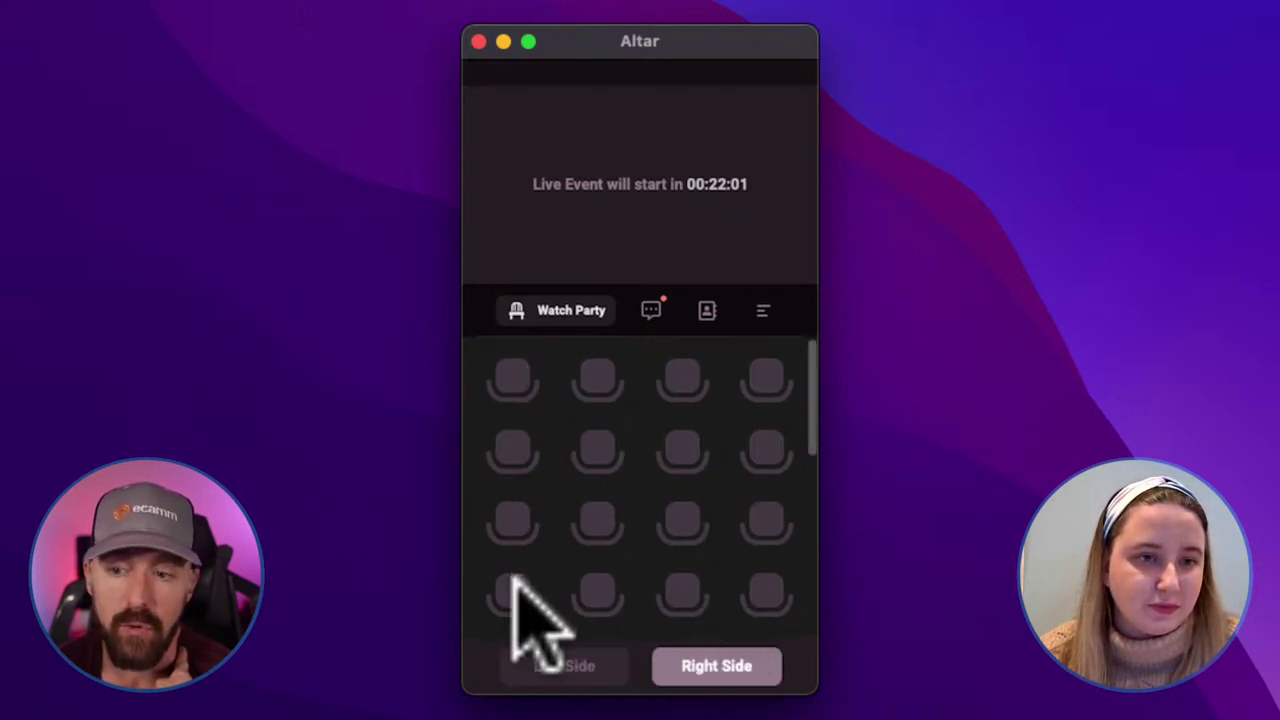
{"action": "scroll", "coordinate": [537, 586], "scroll_direction": "down", "scroll_amount": 1}
{"action": "scroll", "coordinate": [537, 586], "scroll_direction": "up", "scroll_amount": 1}
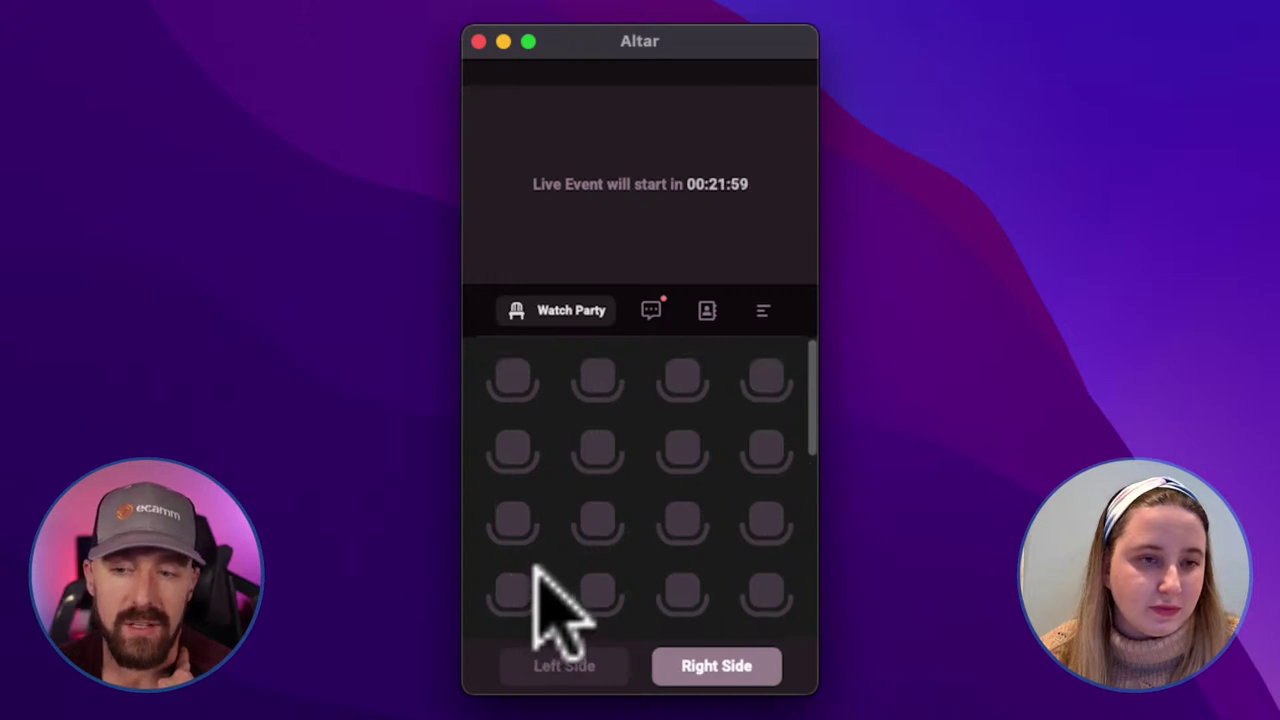
{"action": "left_click", "coordinate": [556, 672]}
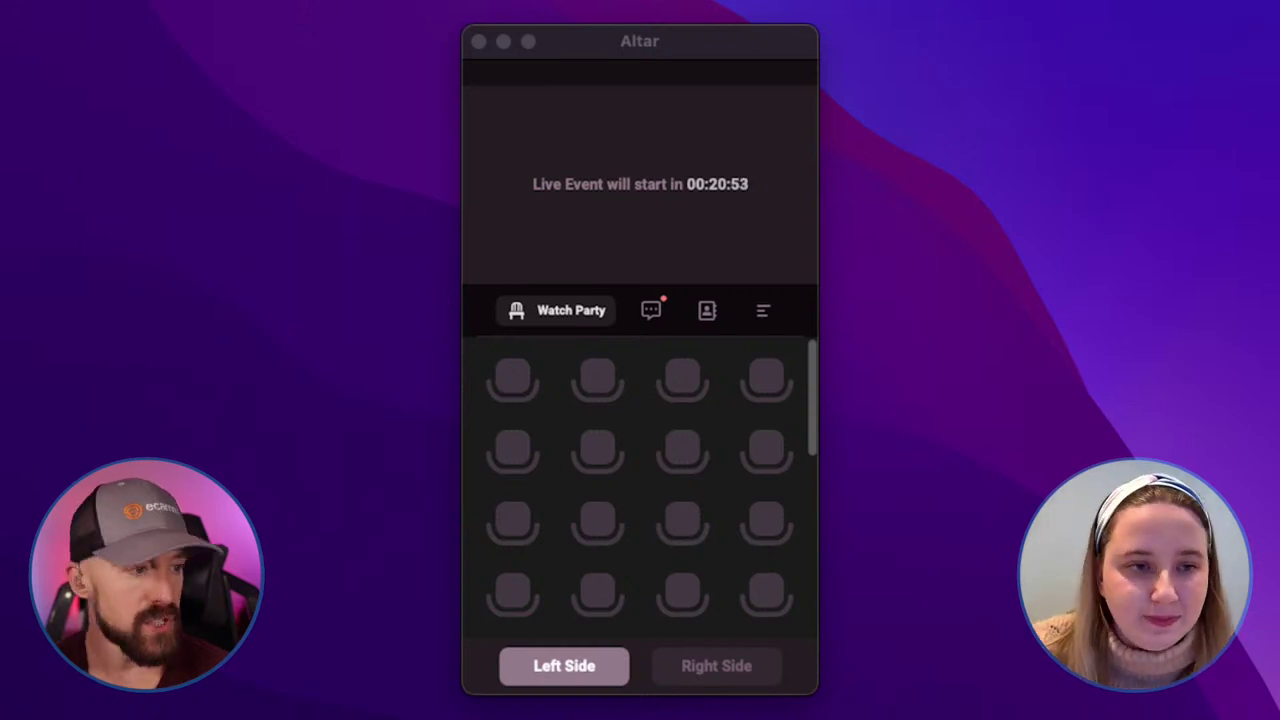
Join Row 1 from a seat on the left side and leave its room
{"action": "left_click", "coordinate": [516, 398]}
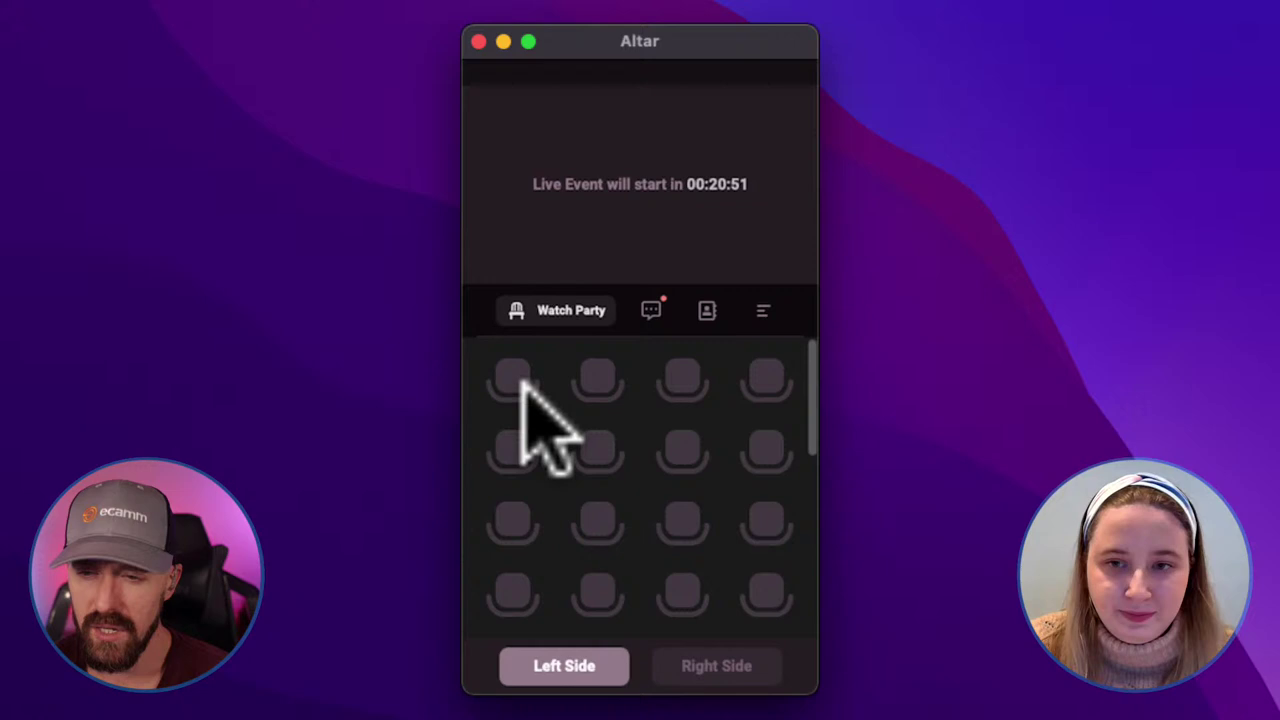
{"action": "left_click", "coordinate": [729, 36]}
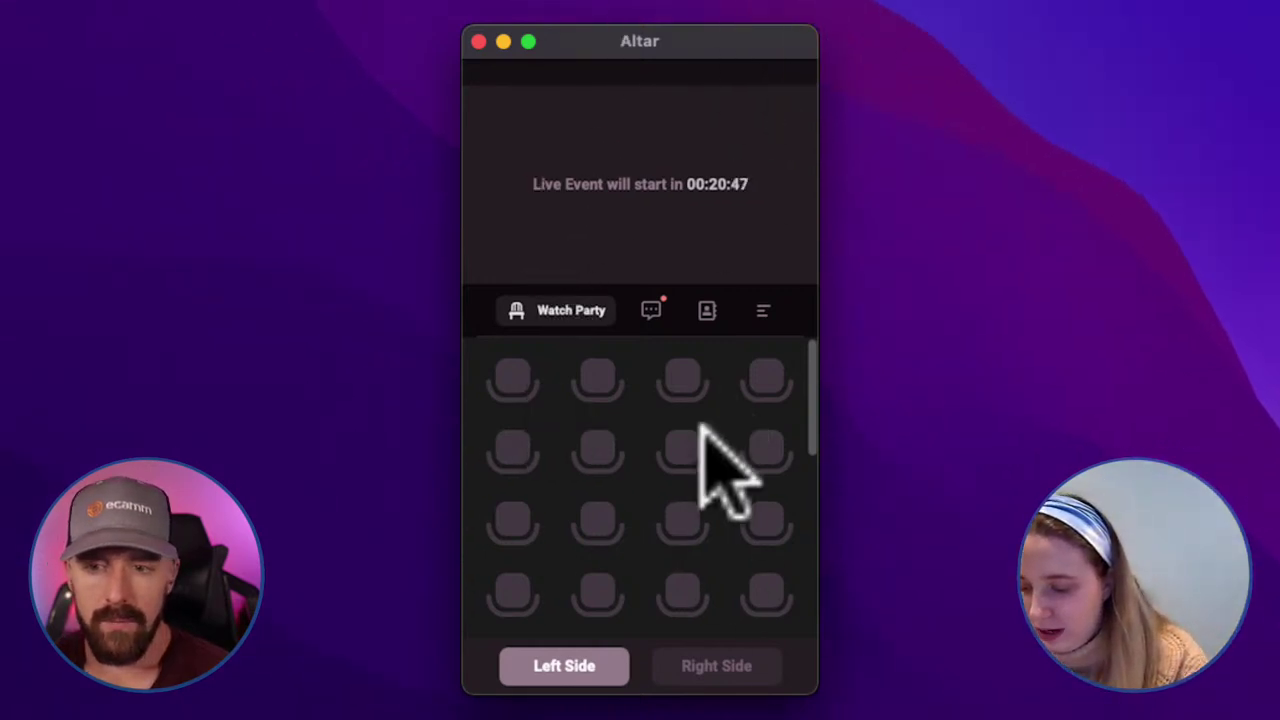
{"action": "left_click", "coordinate": [617, 366]}
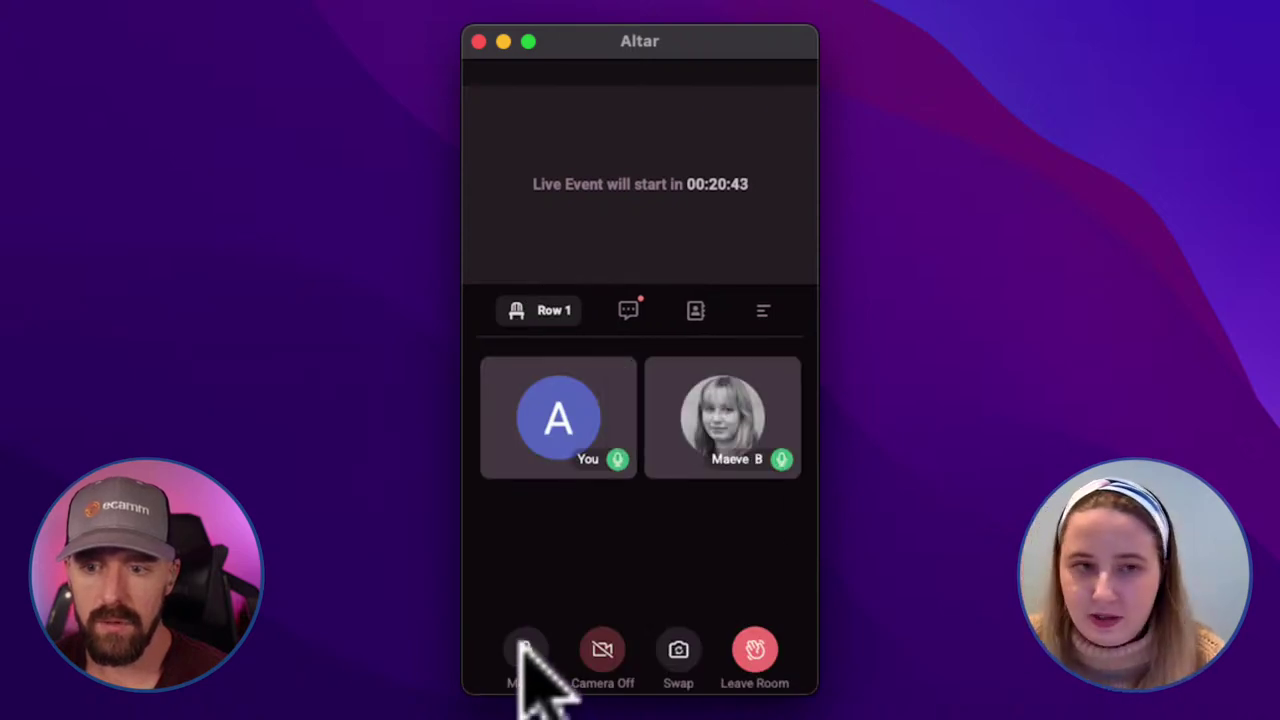
{"action": "left_click", "coordinate": [743, 640]}
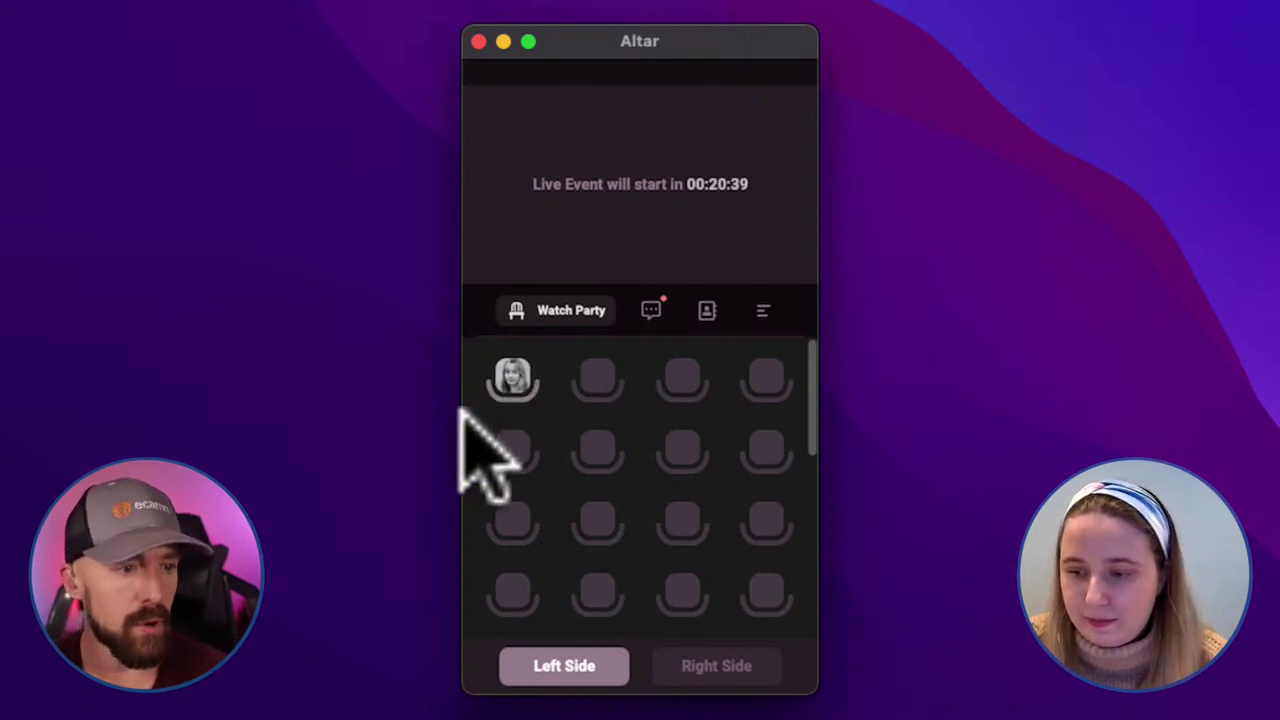
Take the second seat in the first row, try the camera on and off, and mute the microphone
{"action": "left_click", "coordinate": [597, 378]}
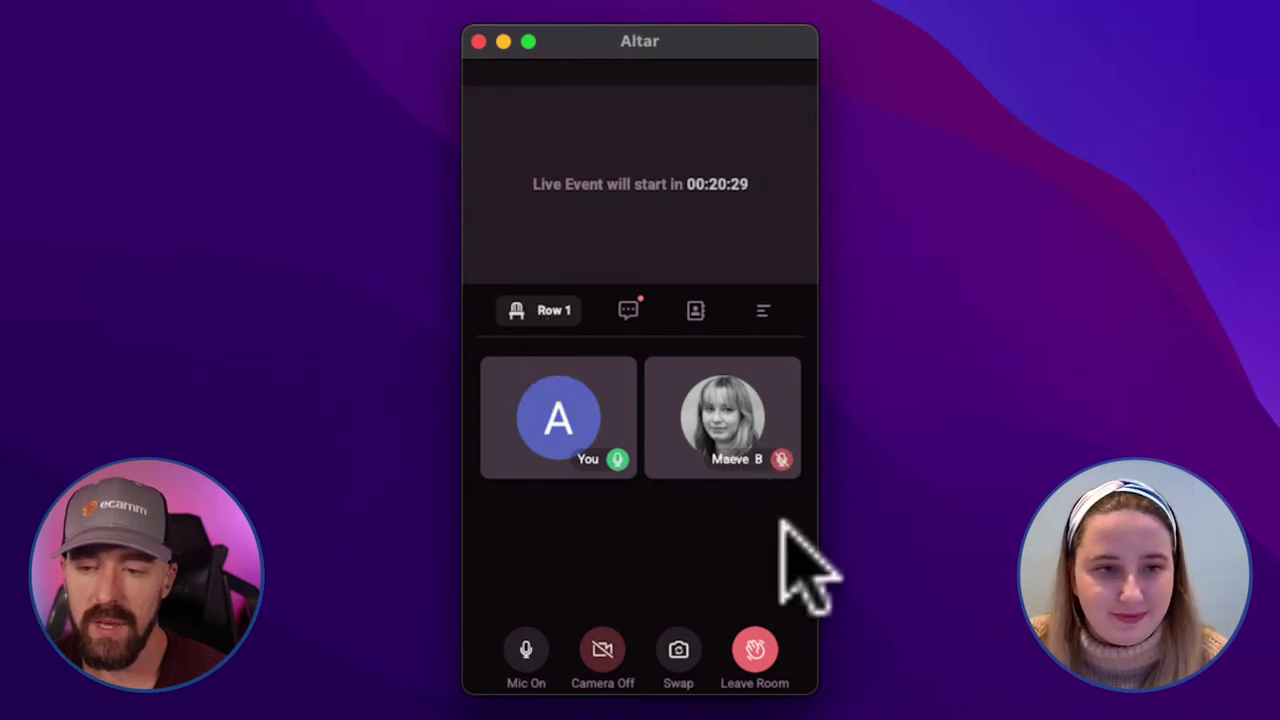
{"action": "left_click", "coordinate": [603, 650]}
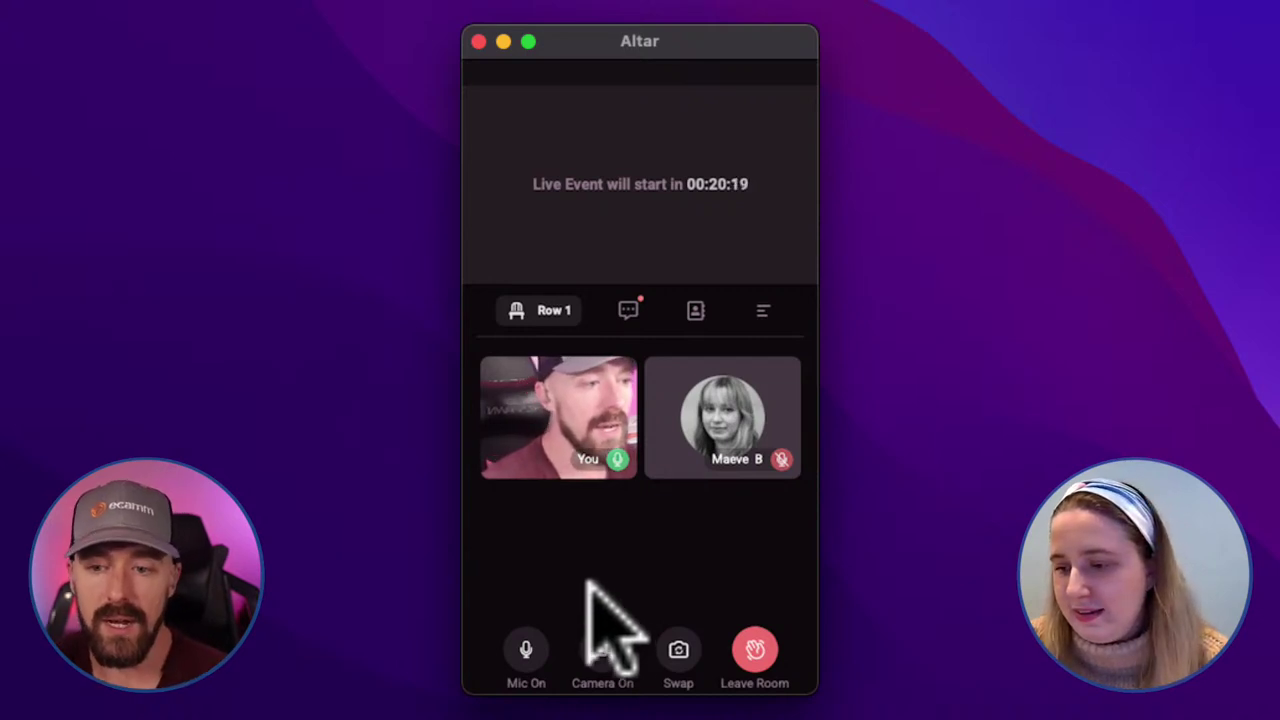
{"action": "left_click", "coordinate": [512, 648]}
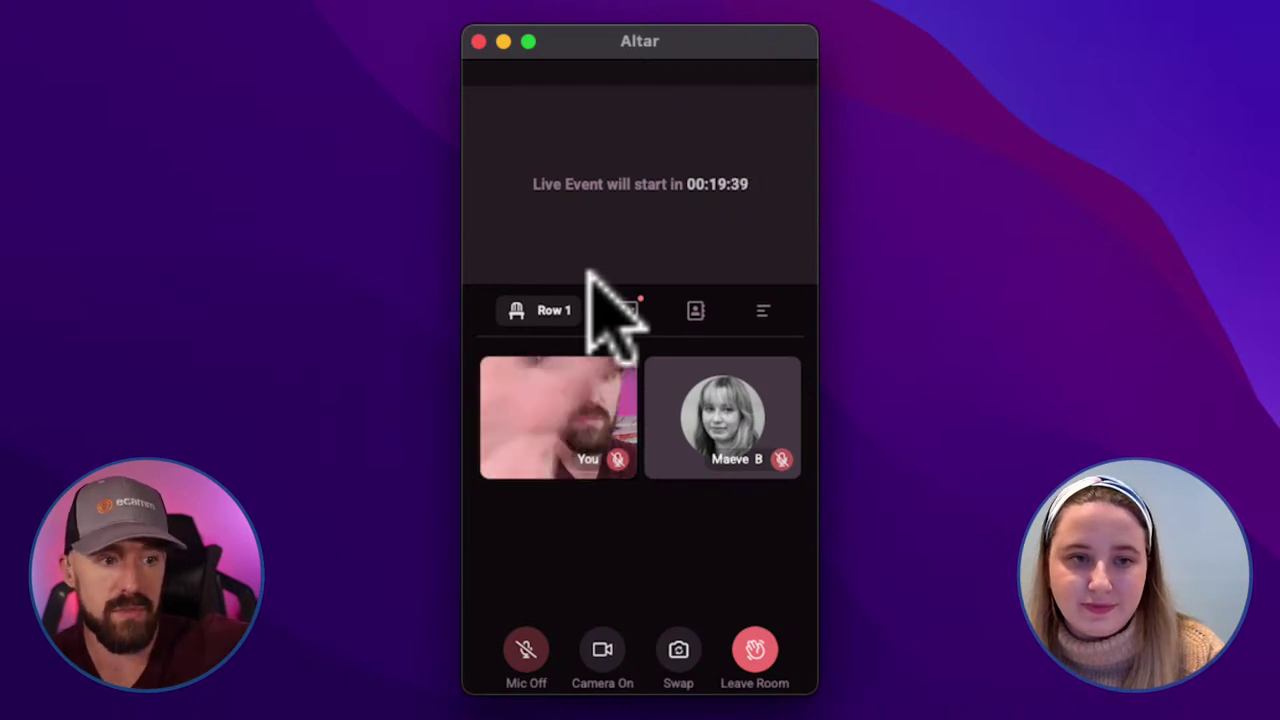
{"action": "left_click", "coordinate": [596, 650]}
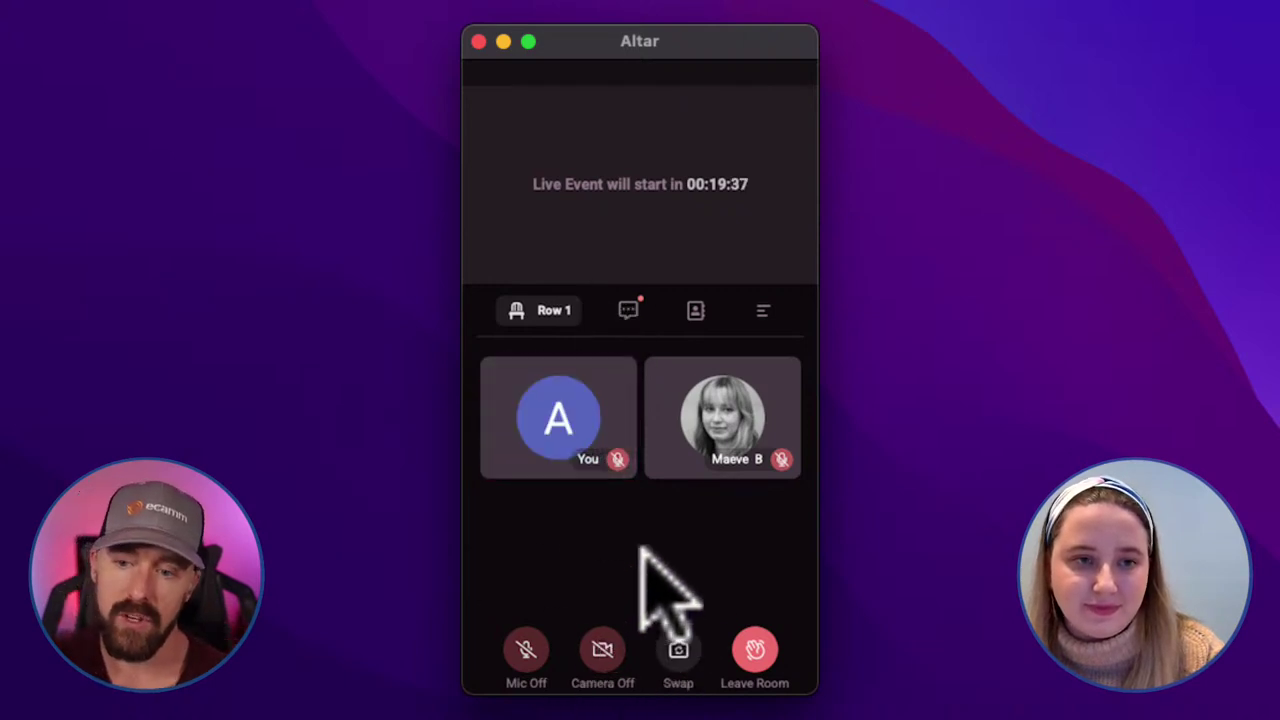